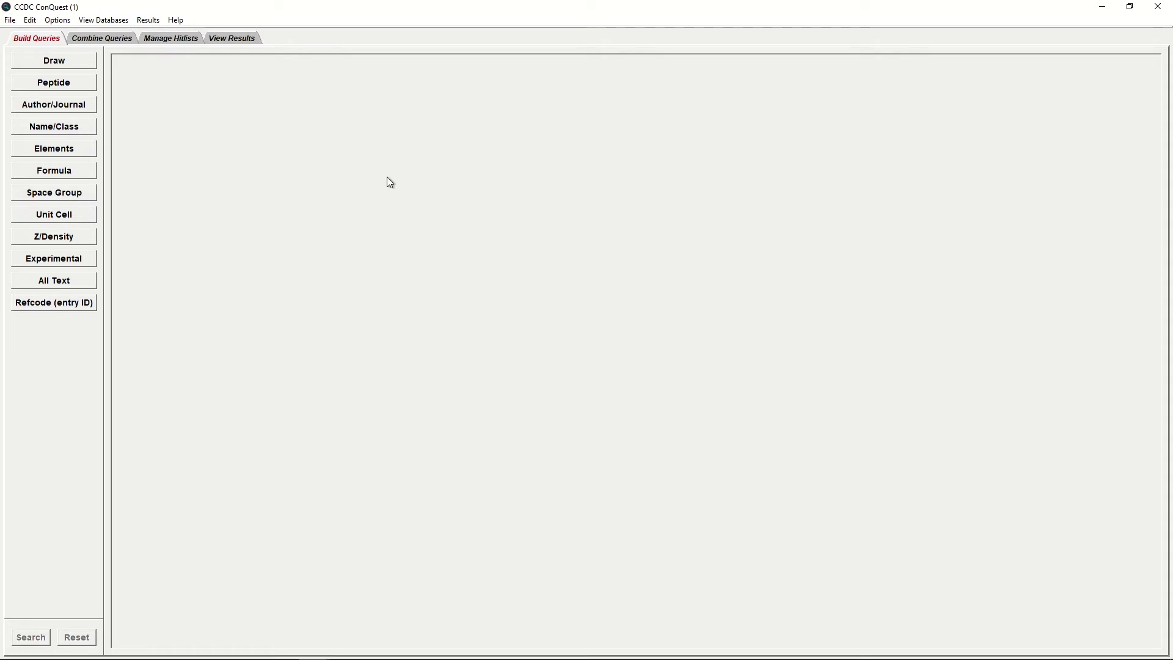
Step: Load the CSD 5.42 MOF subset so its 109839 entries appear as a hitlist
click(117, 21)
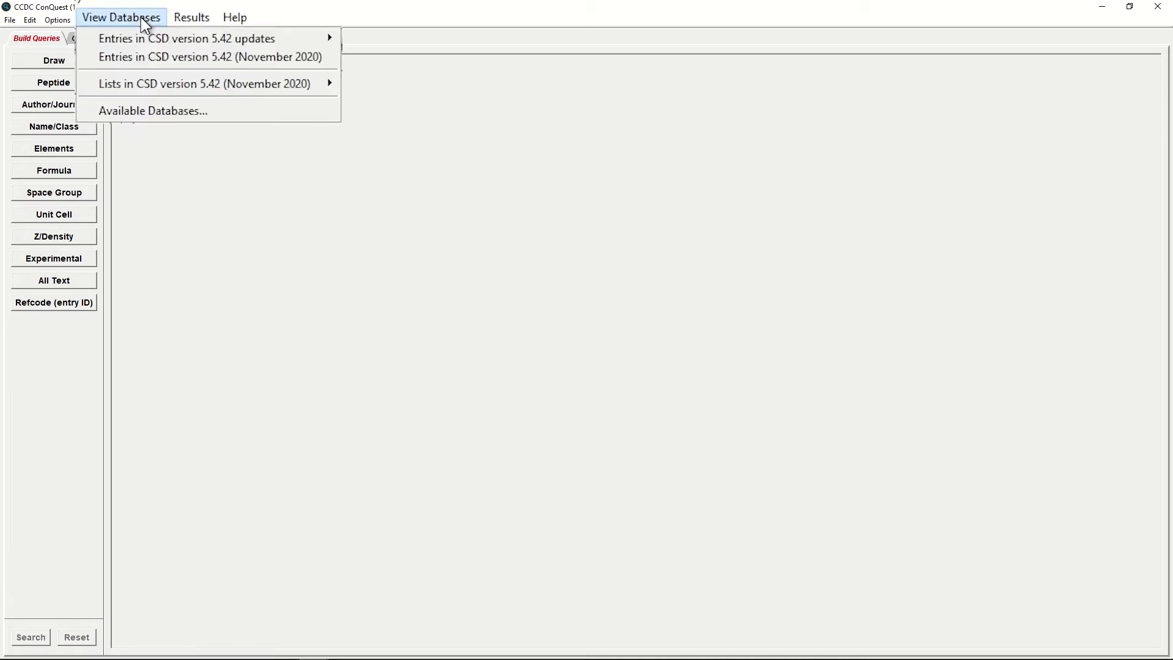
mouse_move(168, 89)
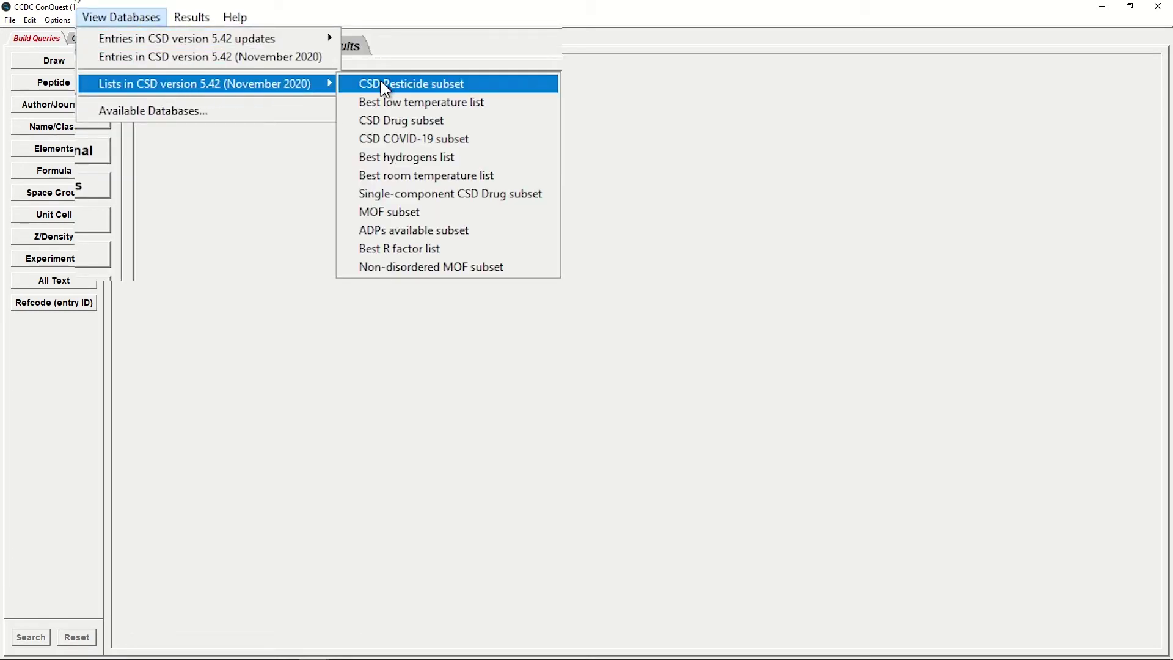
click(428, 218)
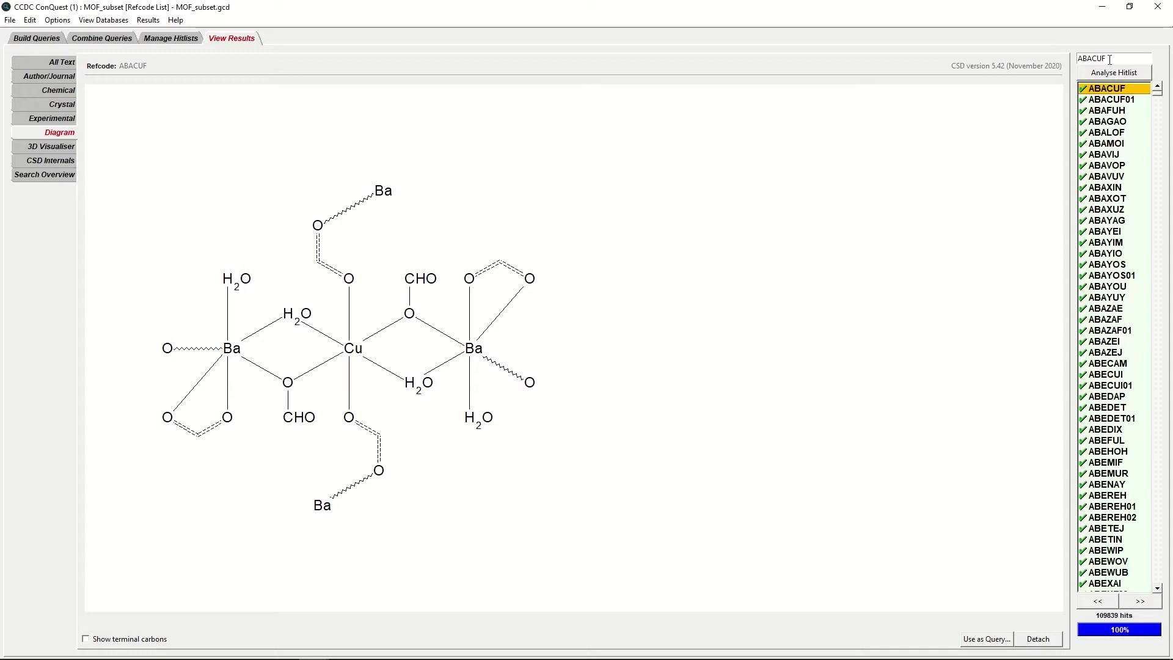
Step: Replace the refcode in the hitlist search box with ABOHOO to jump to that entry
drag(1110, 59, 1078, 59)
text(ABO)
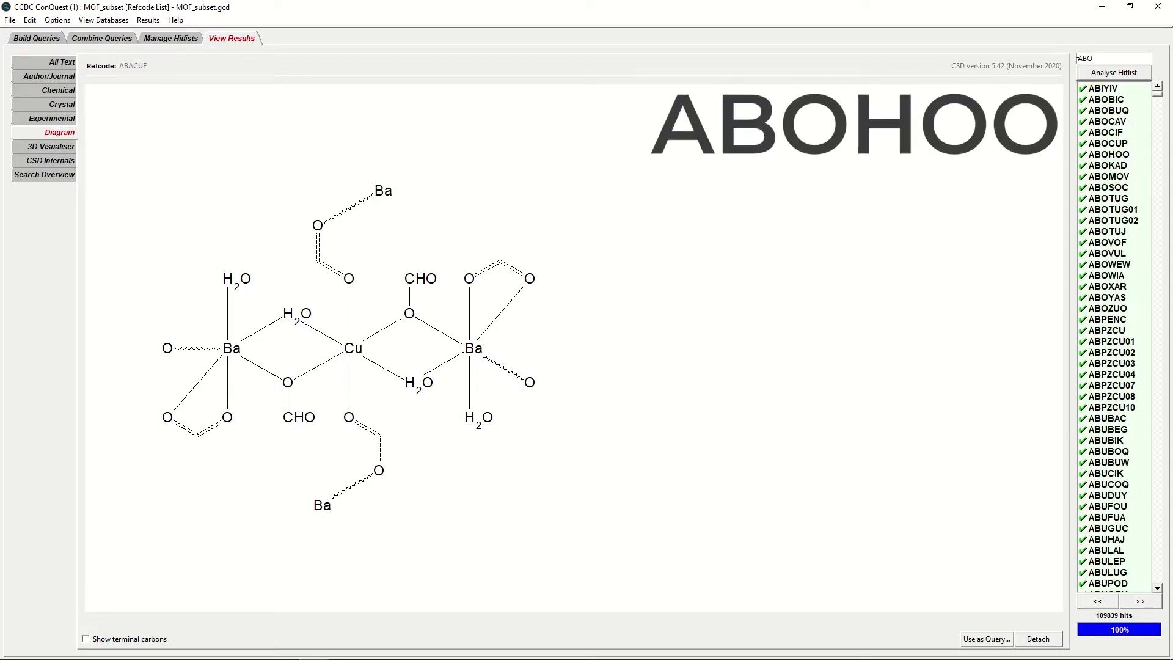
text(HOO)
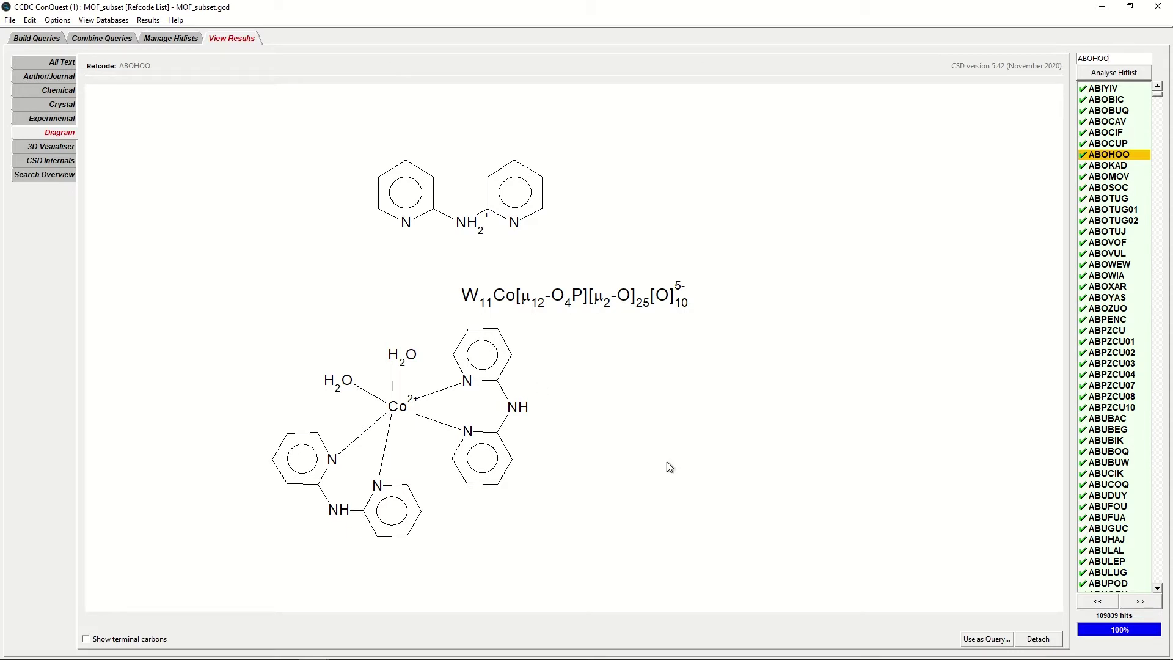
Step: Build one query per chemical unit from ABOHOO, excluding hydrogen atoms
click(995, 641)
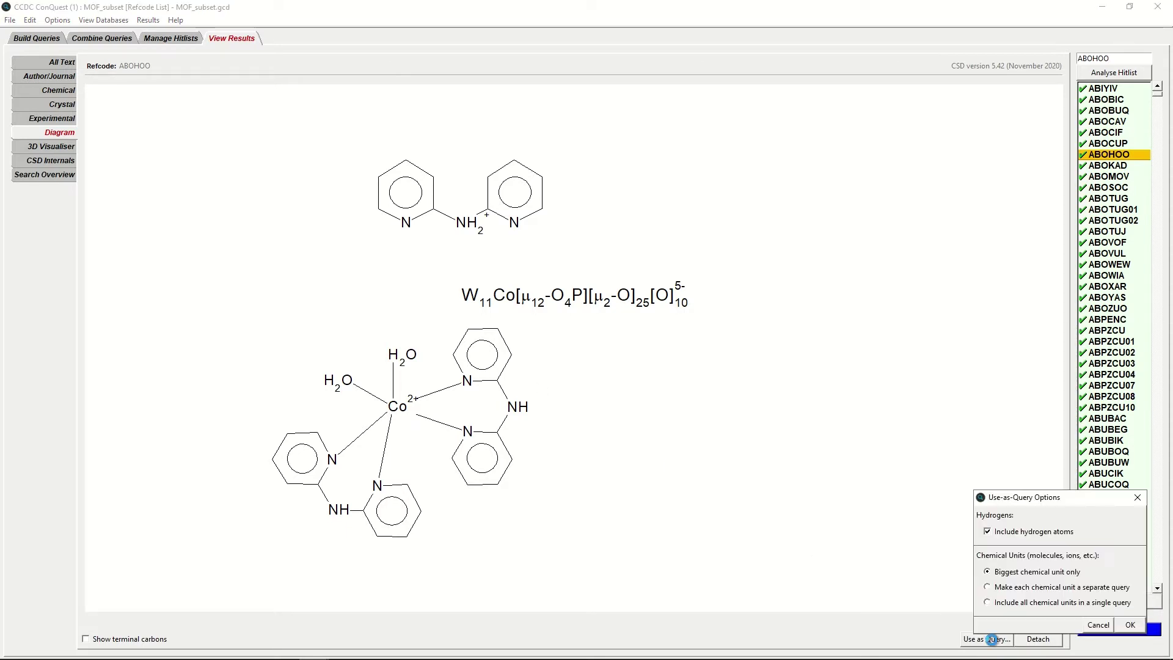
click(988, 587)
click(987, 532)
click(1129, 625)
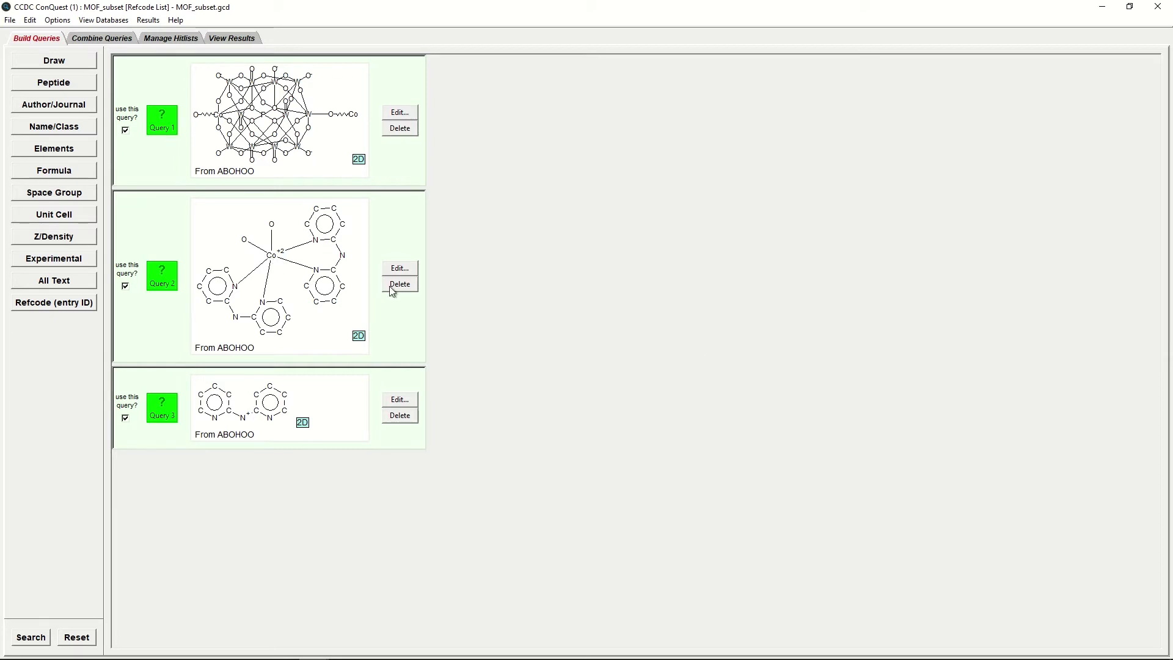
Step: Open Query 2 for editing and erase the lower right pyridine ring
click(404, 272)
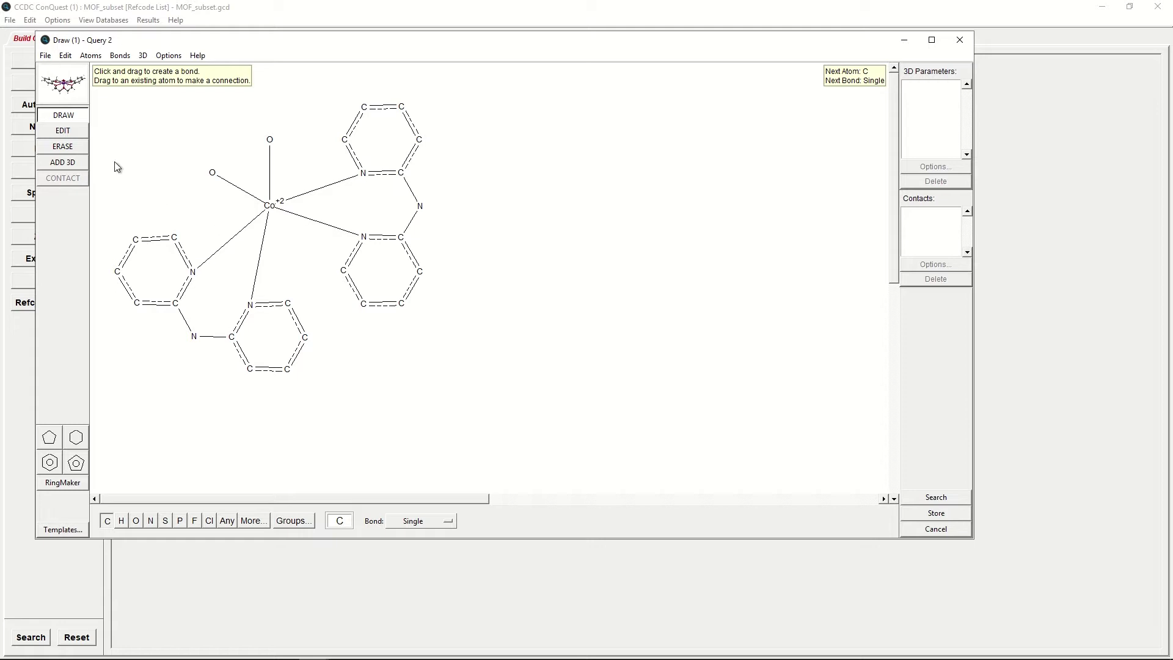
click(84, 148)
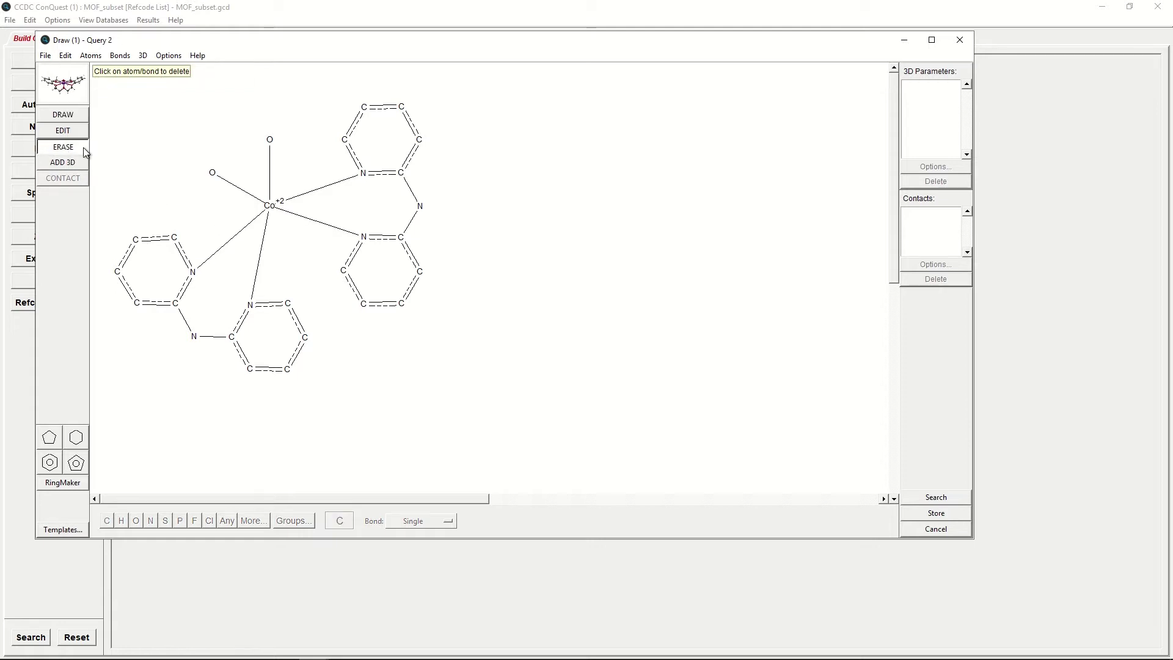
click(362, 236)
click(341, 272)
click(363, 303)
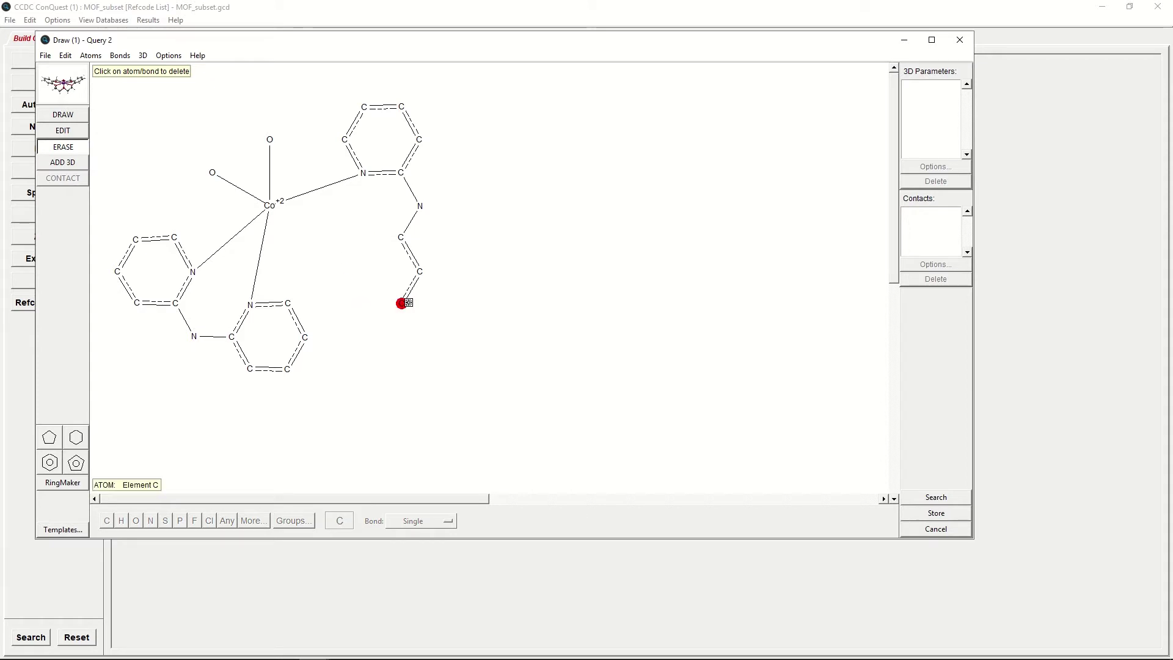
click(401, 303)
click(417, 271)
click(394, 238)
Step: Erase the linking NH and upper right ring, then return to draw mode
click(418, 206)
click(399, 172)
click(364, 172)
click(345, 139)
click(365, 107)
click(400, 108)
click(419, 139)
click(71, 116)
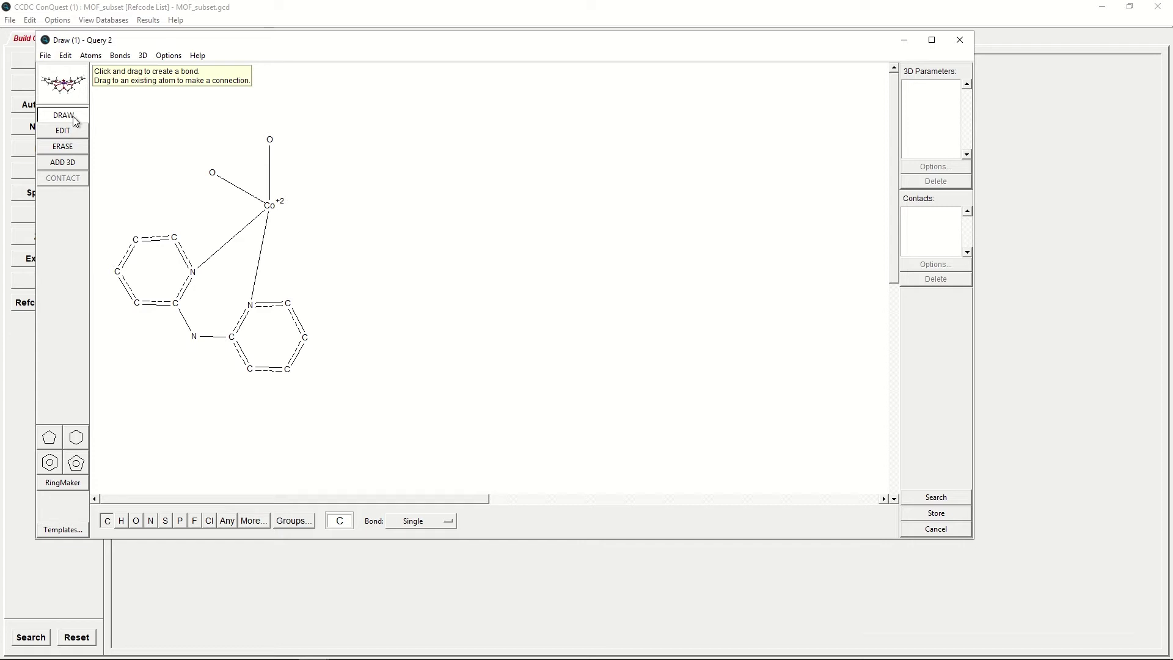
Step: Change the cobalt to any transition metal (1R) with unspecified charge
click(251, 521)
click(285, 626)
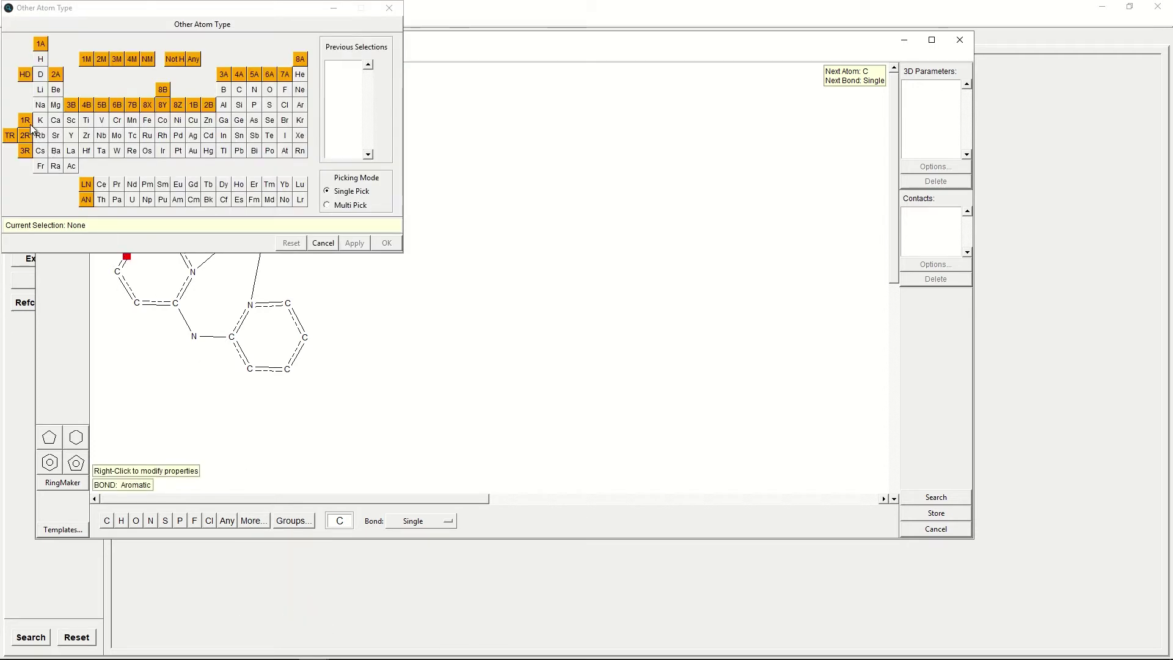
click(26, 121)
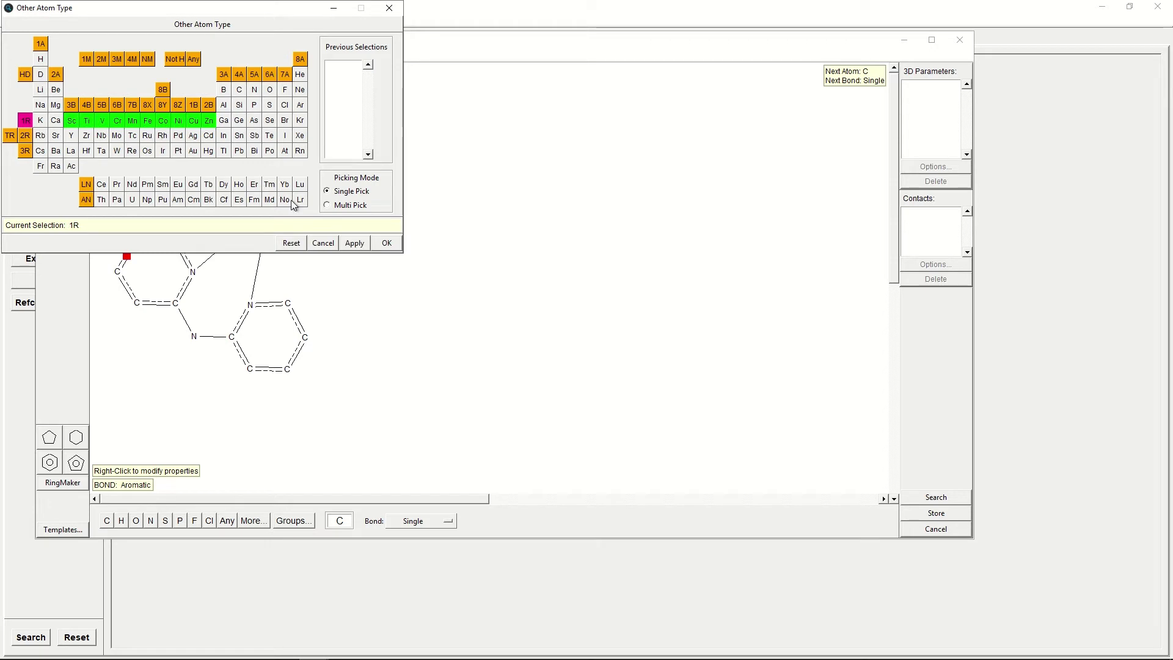
click(391, 247)
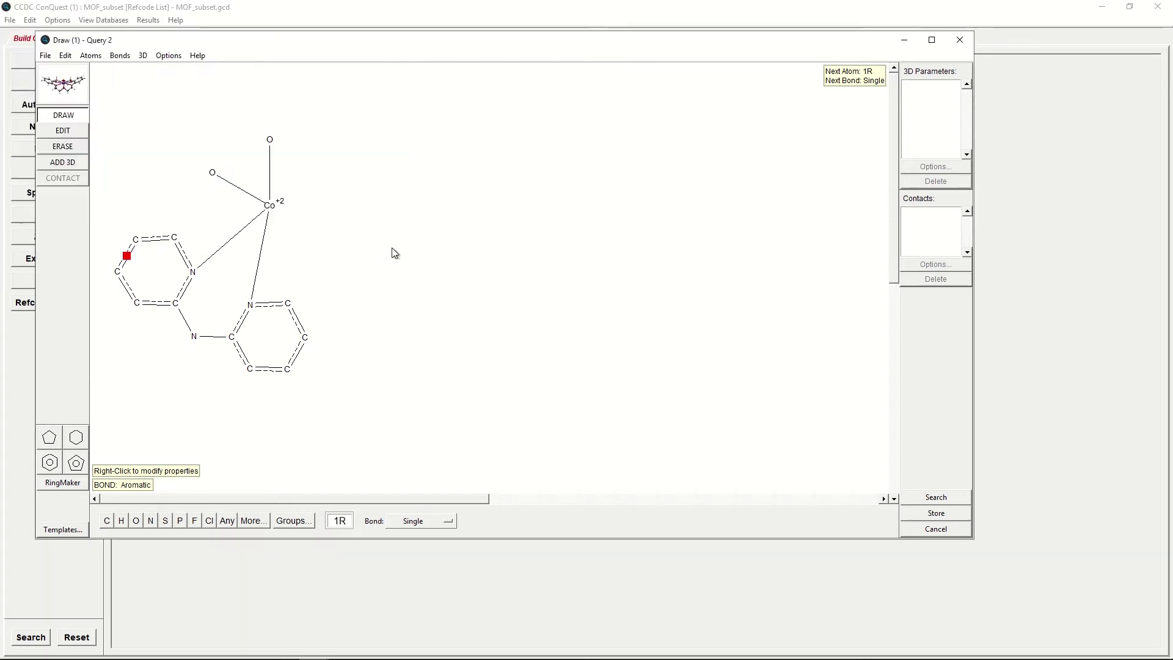
click(270, 209)
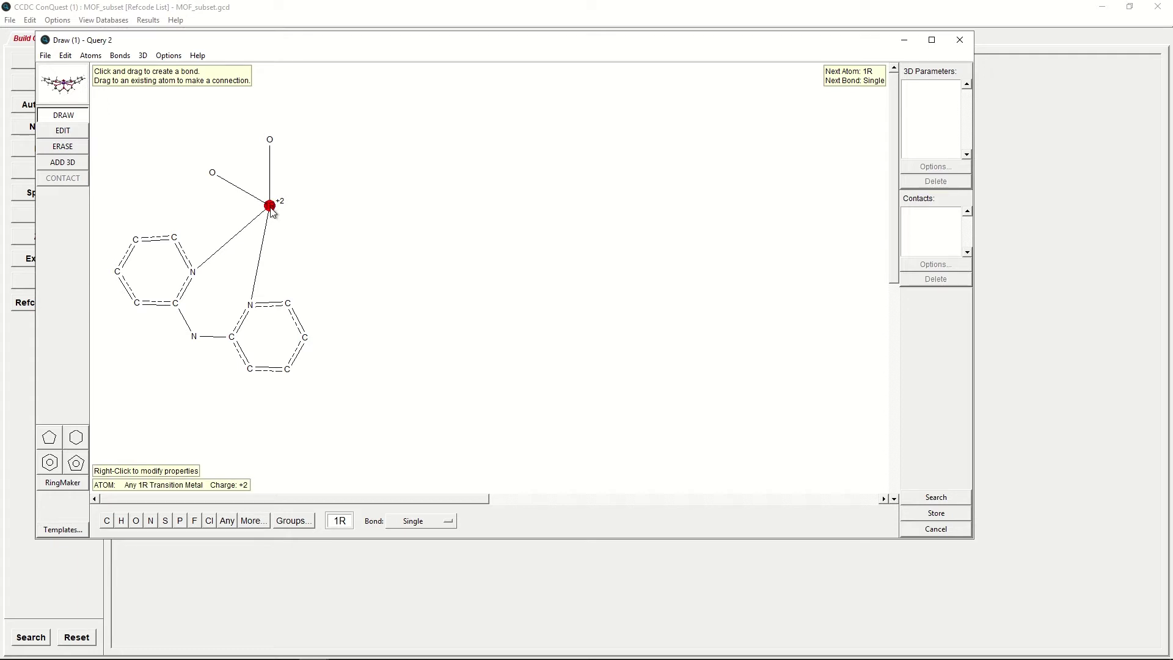
right_click(271, 209)
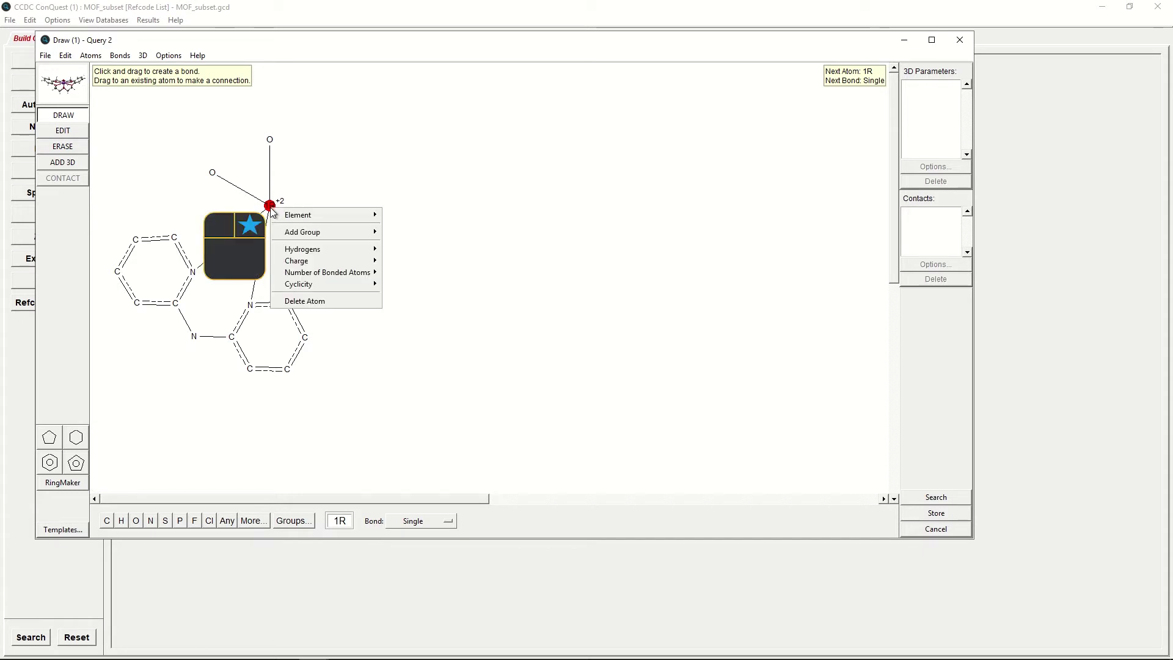
mouse_move(306, 260)
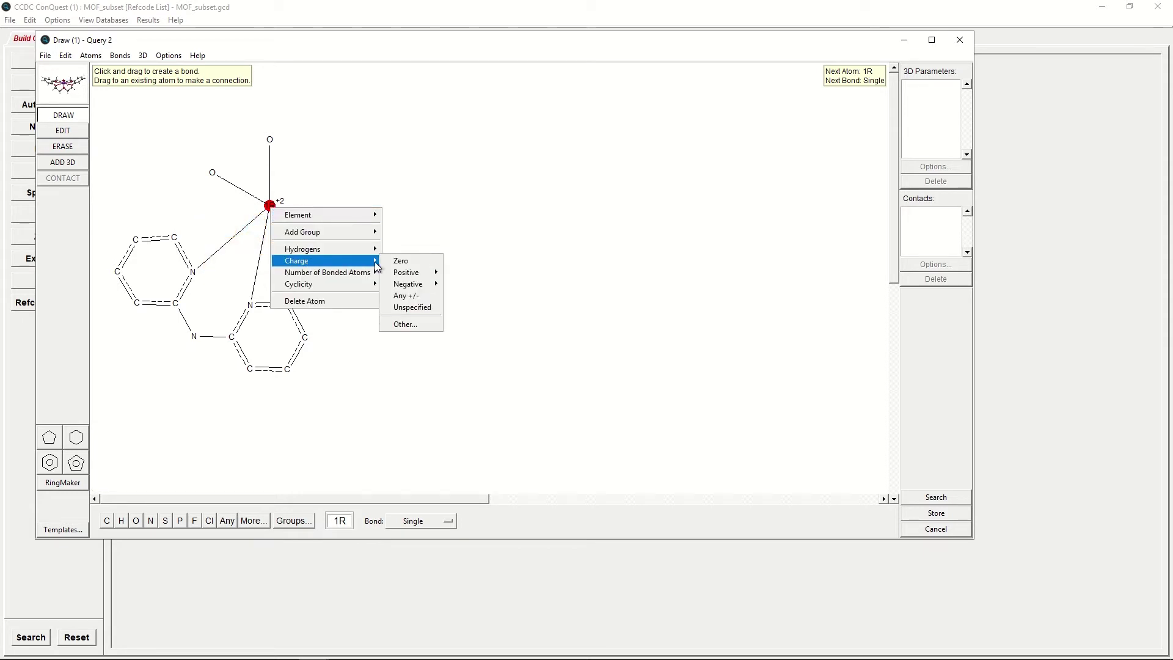
click(409, 309)
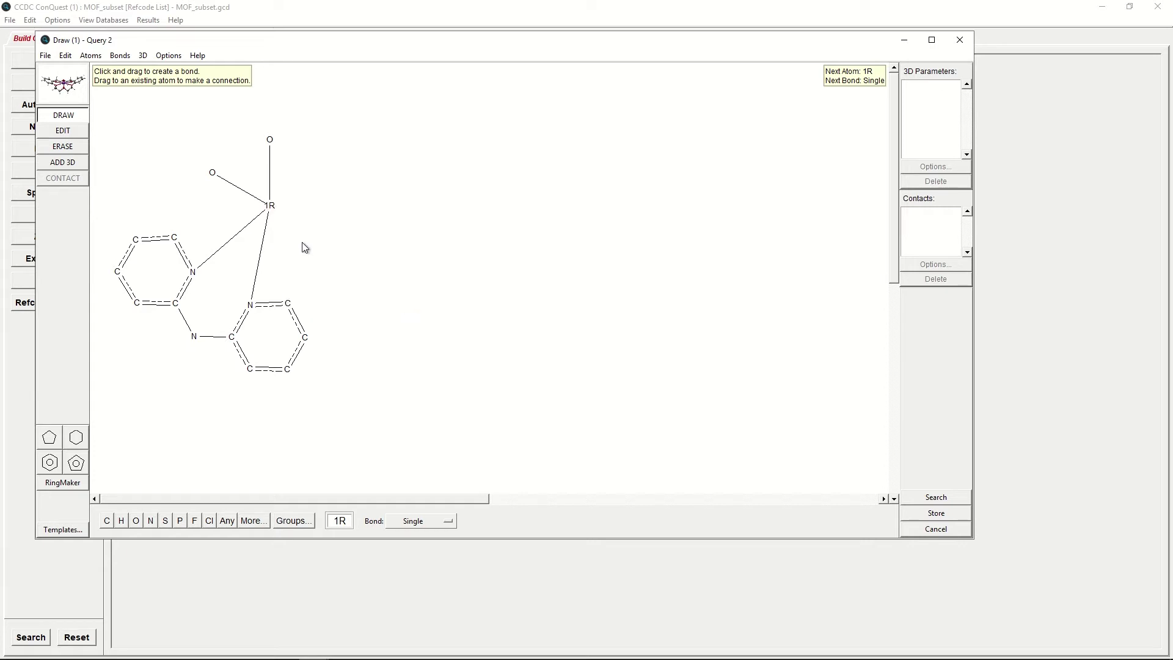
Step: Turn the top oxygen into any halogen and enter ADD 3D mode
click(263, 526)
click(289, 621)
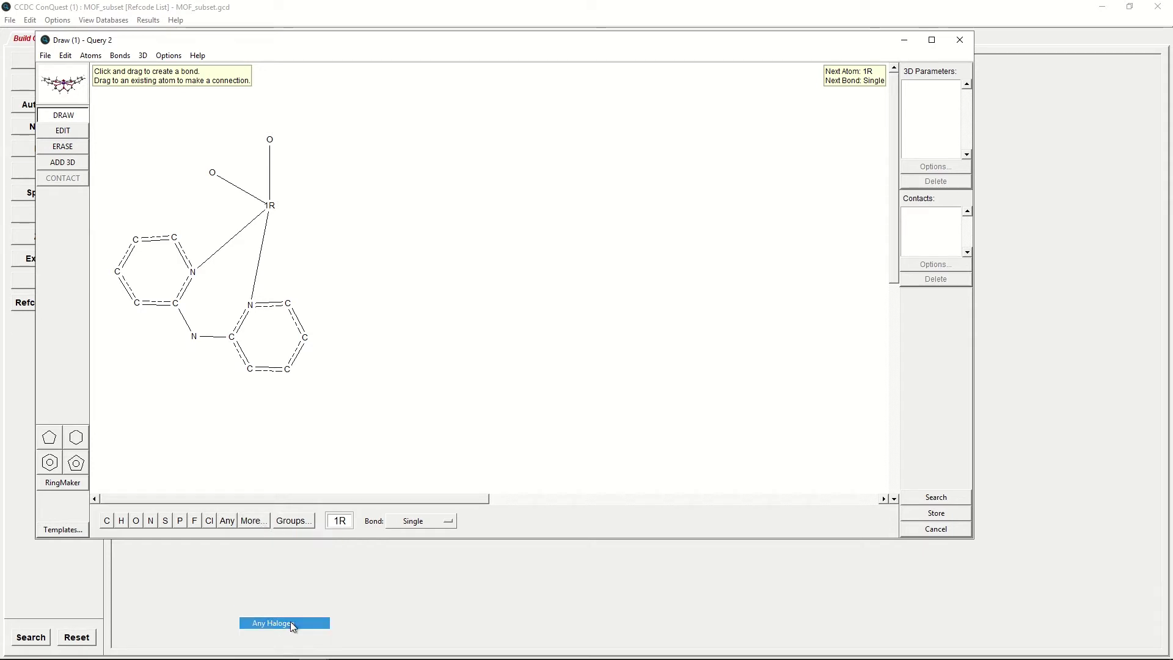
click(268, 145)
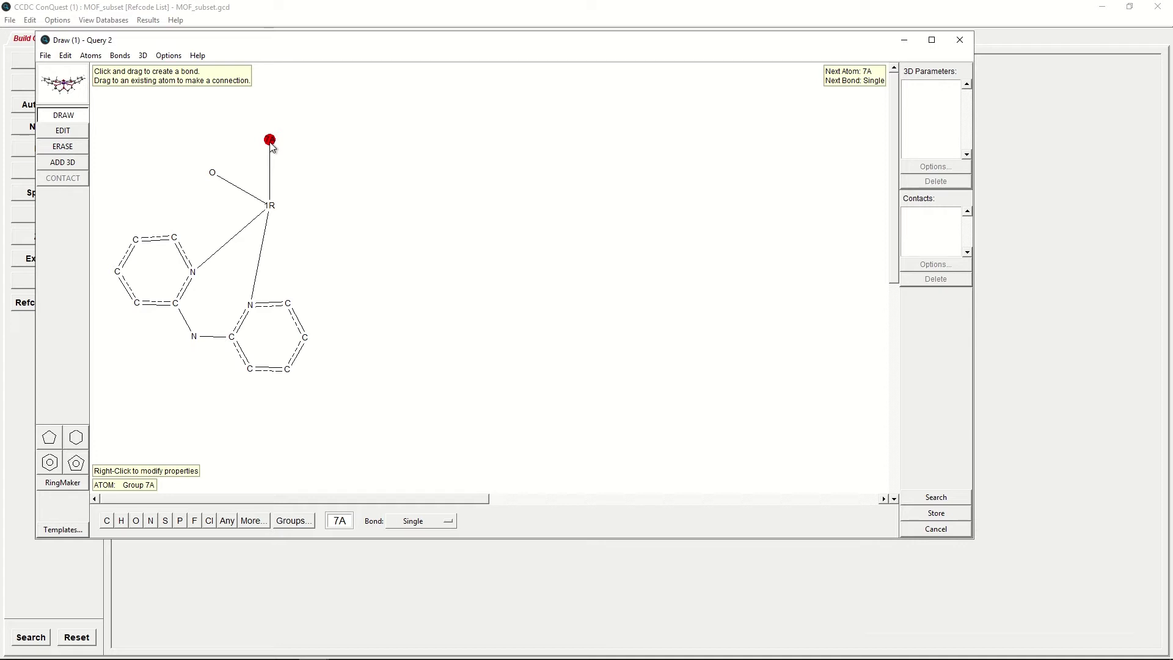
click(69, 163)
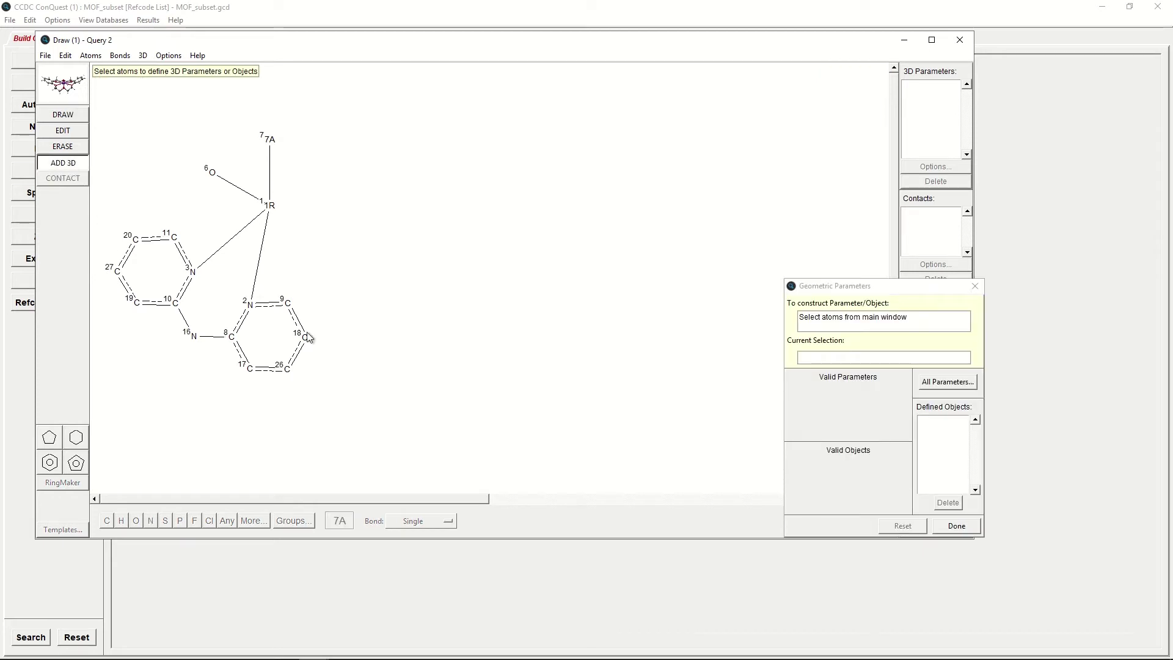
Step: Define centroid CENT1 from the six atoms of the lower pyridine ring
drag(815, 287, 639, 219)
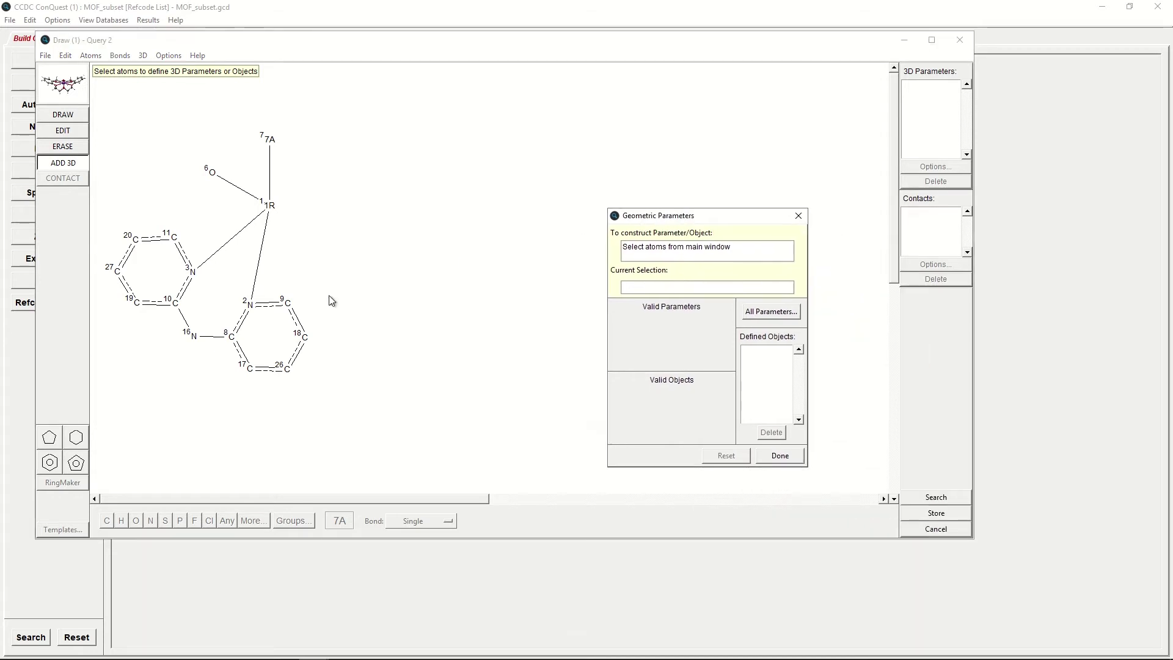
click(250, 305)
click(288, 302)
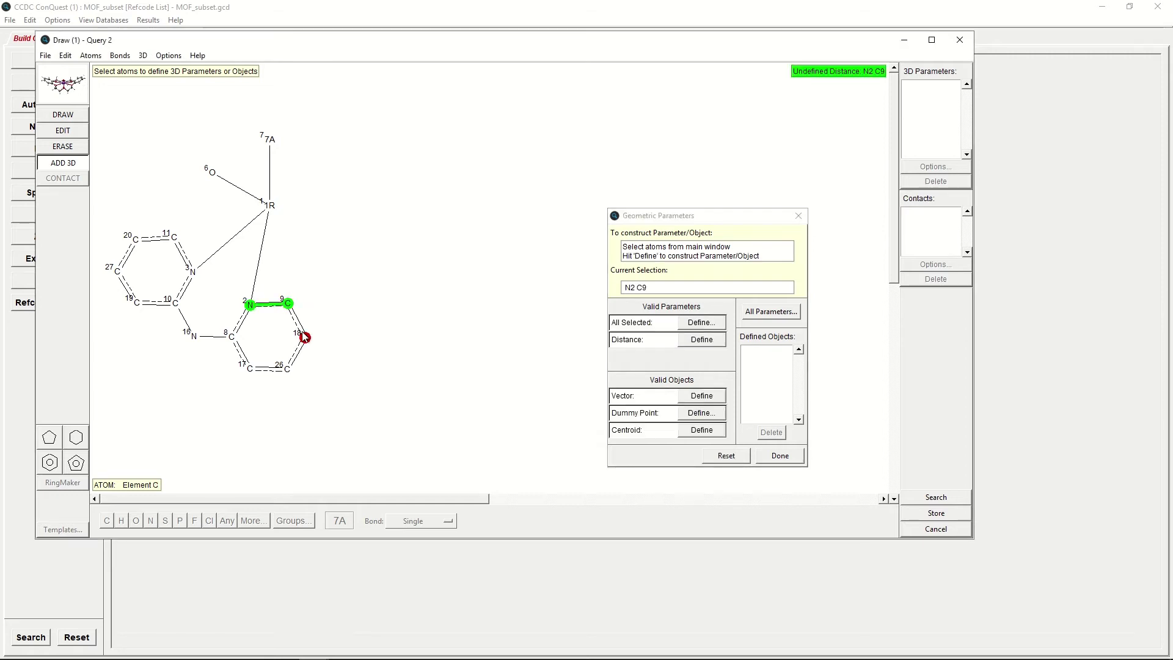
click(305, 337)
click(287, 369)
click(248, 368)
click(231, 337)
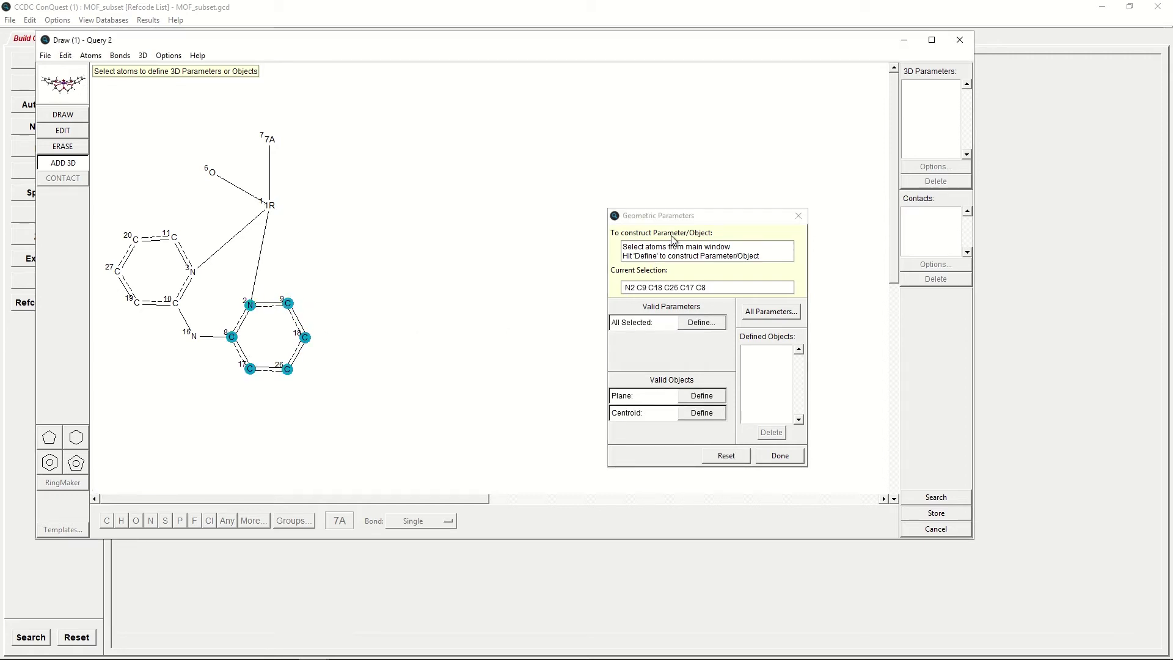
click(702, 413)
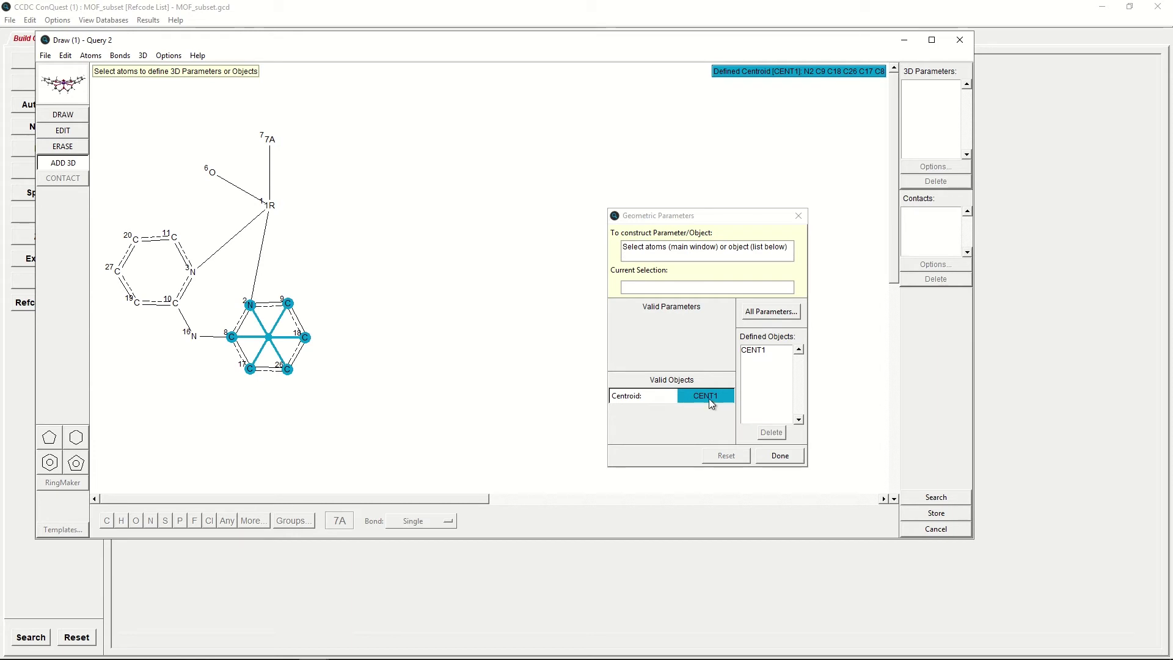
Step: Define centroid CENT2 from the six atoms of the left pyridine ring
click(192, 271)
click(175, 303)
click(136, 303)
click(117, 270)
click(136, 239)
click(174, 237)
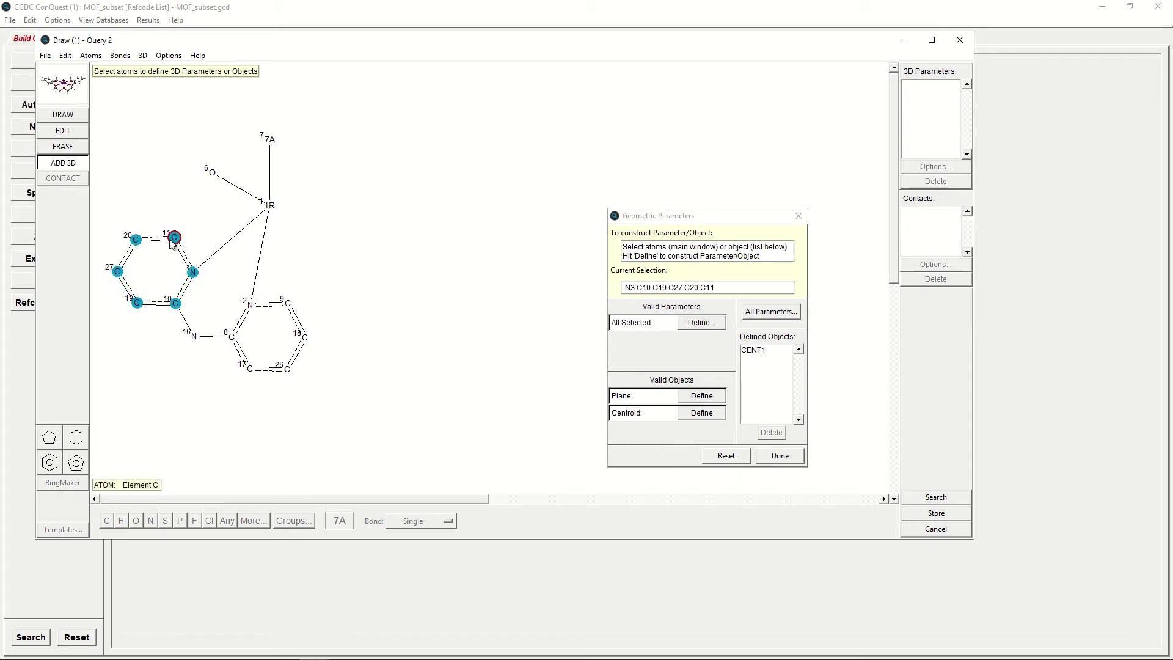
click(705, 414)
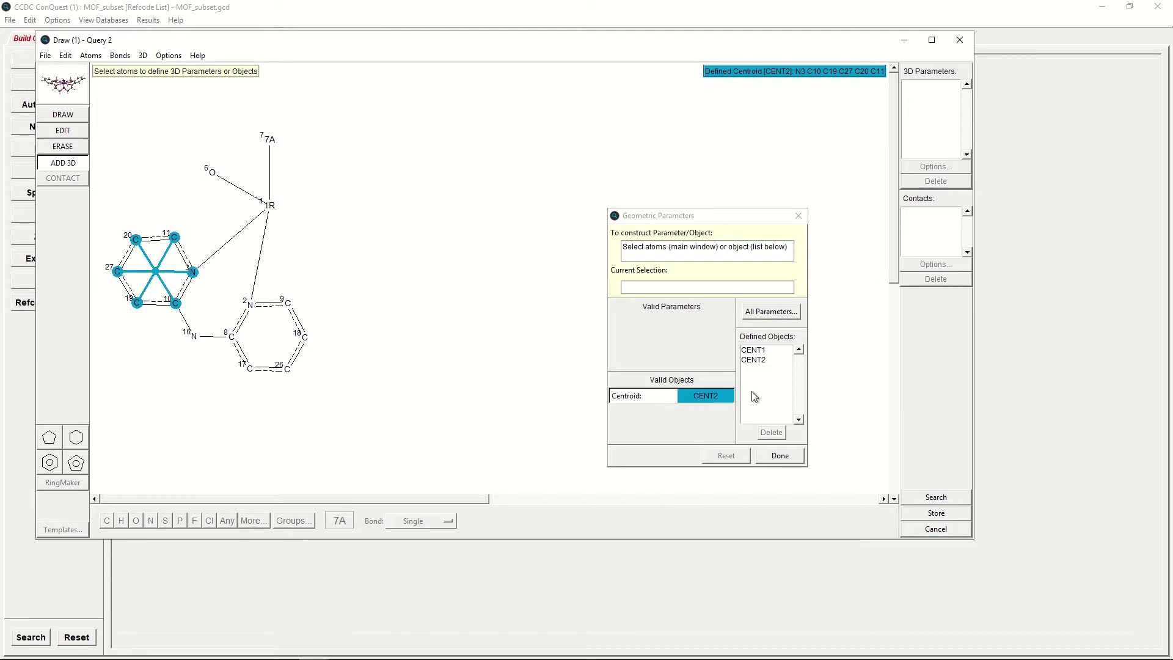
Step: Define distance DIST1 between CENT1 and CENT2
click(760, 354)
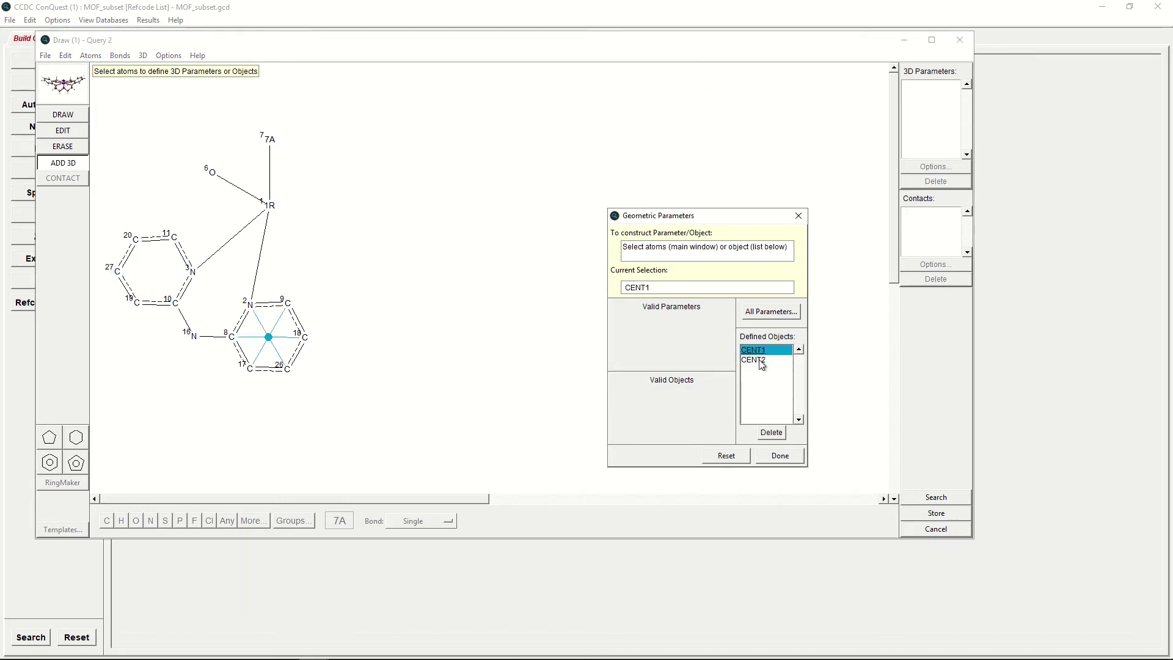
click(759, 360)
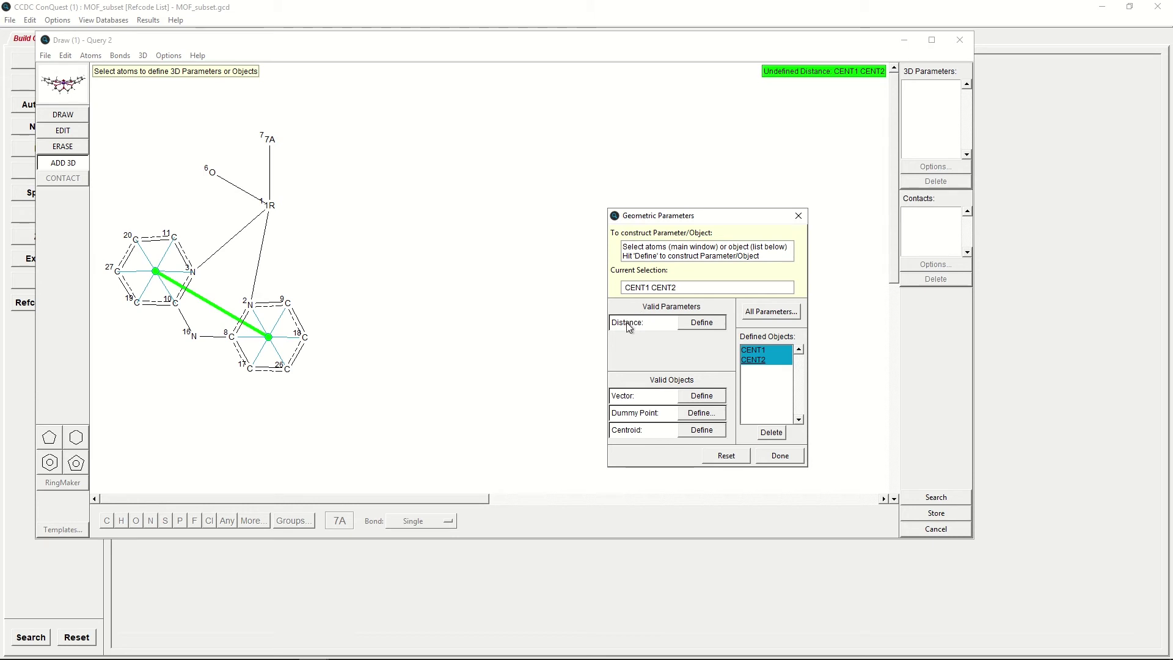
click(701, 323)
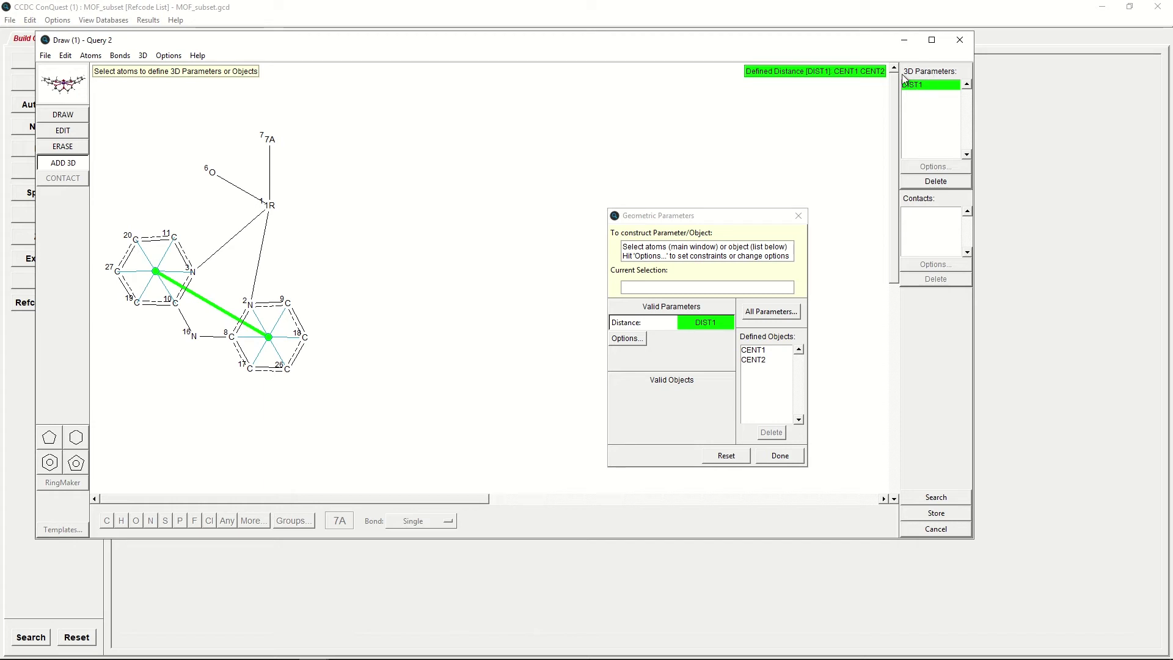
Step: Save the edited complex as new Query 4 and filter to 3D coordinates determined
click(780, 456)
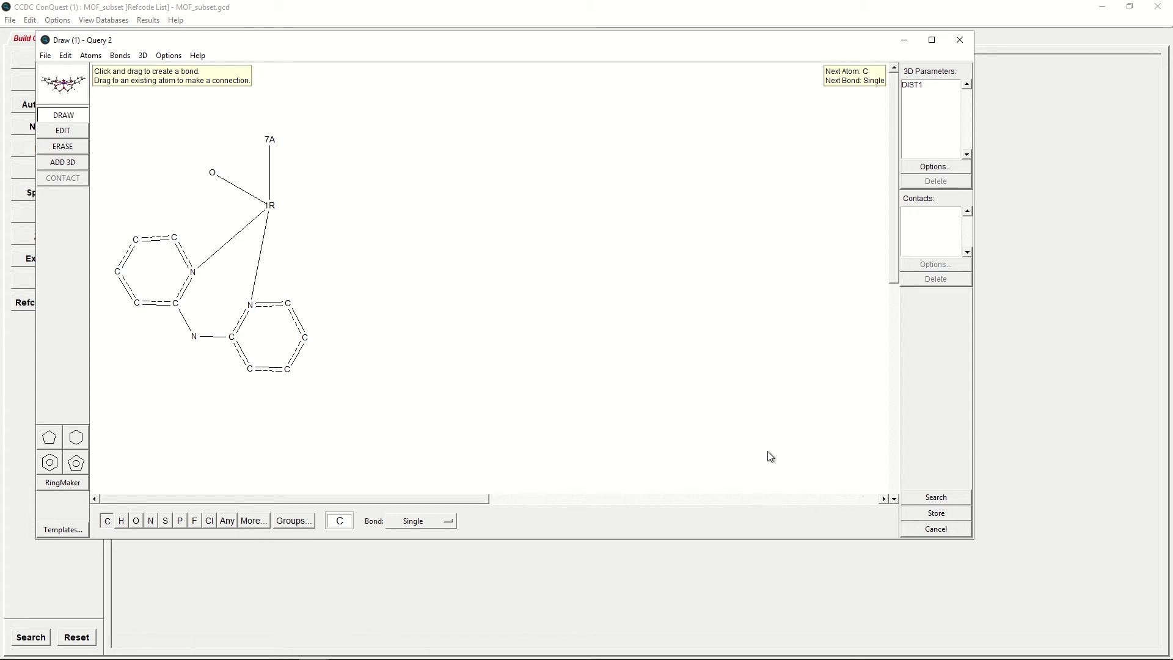
click(934, 502)
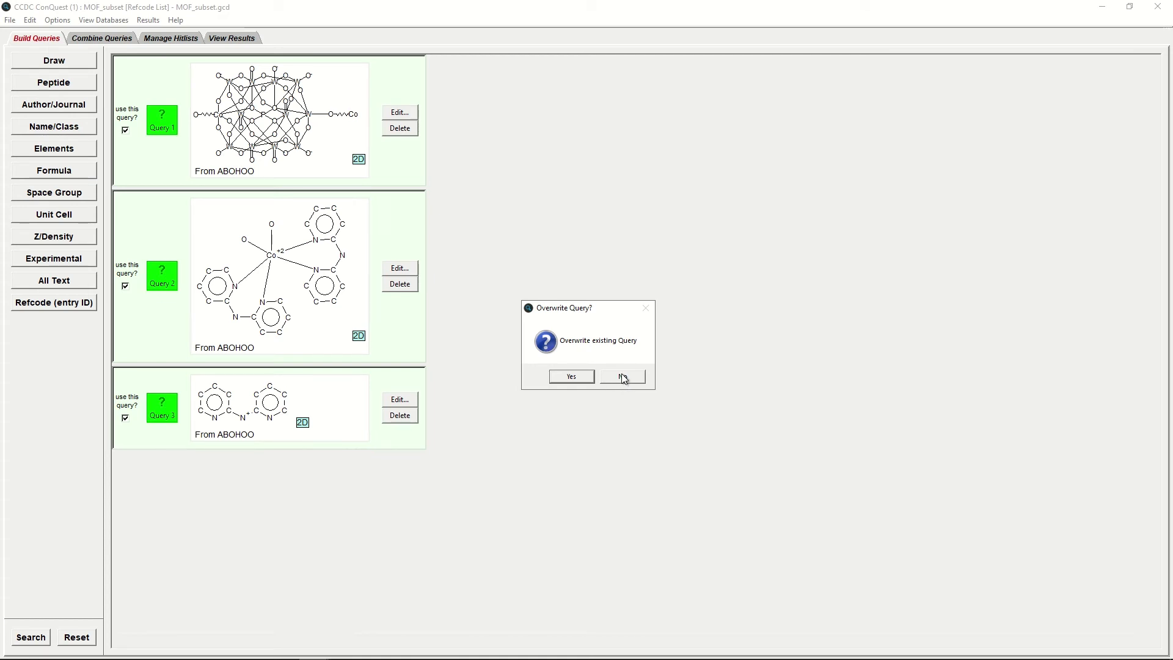
click(623, 377)
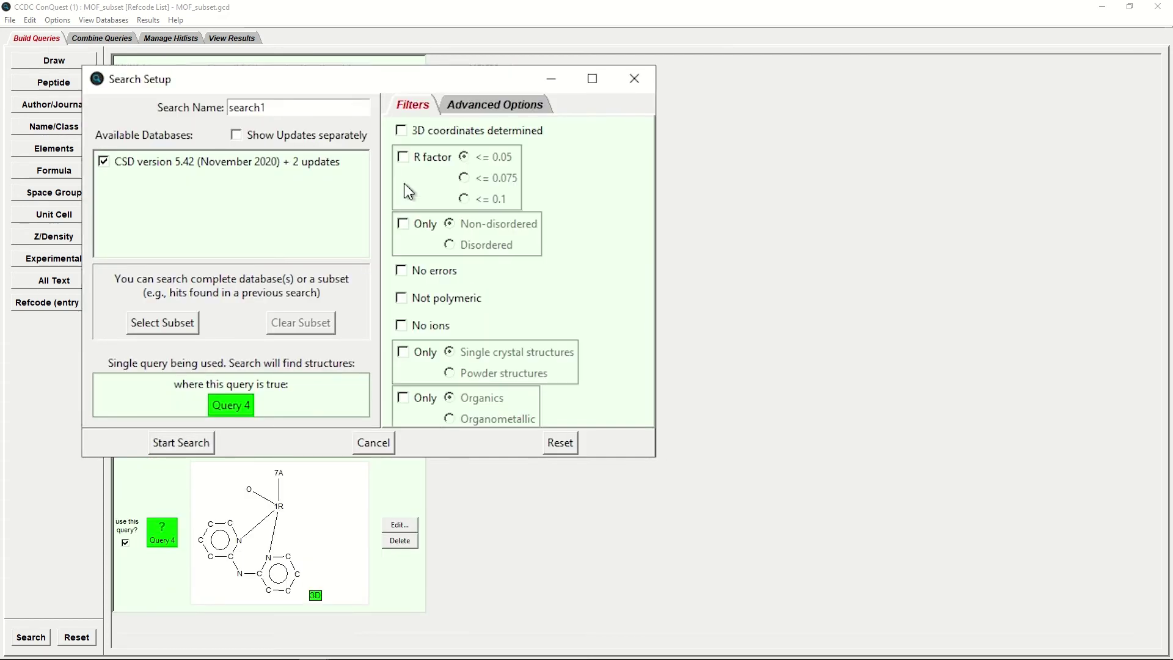
click(401, 131)
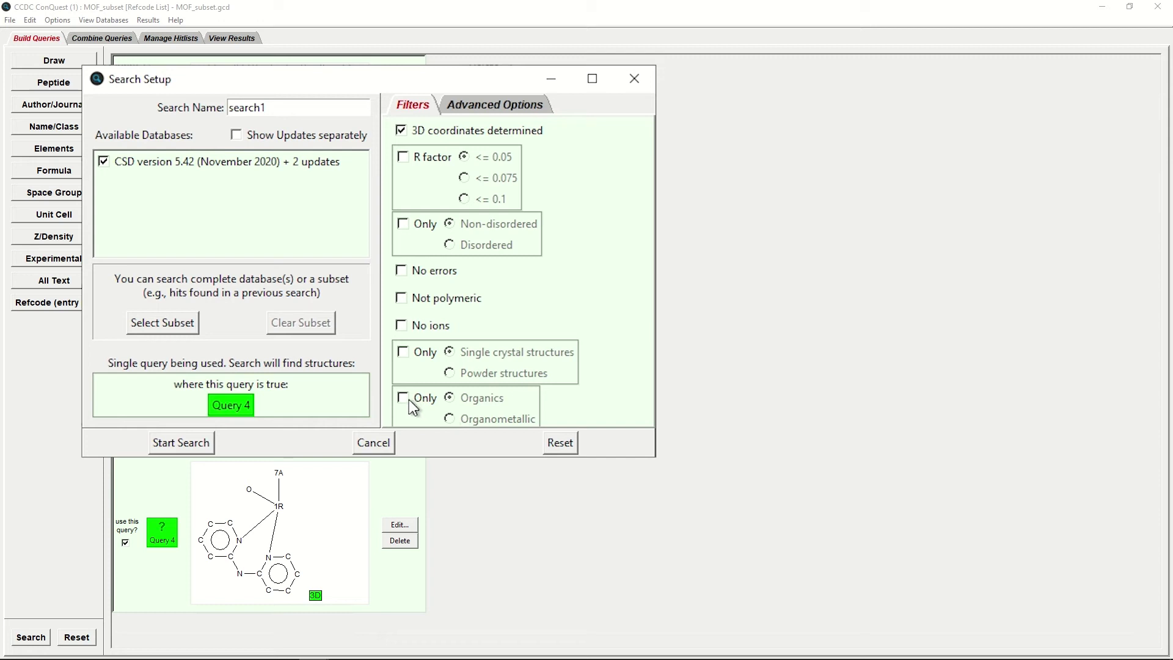
Step: Run the Query 4 search, returning 63 hits with DIST1 values
click(181, 444)
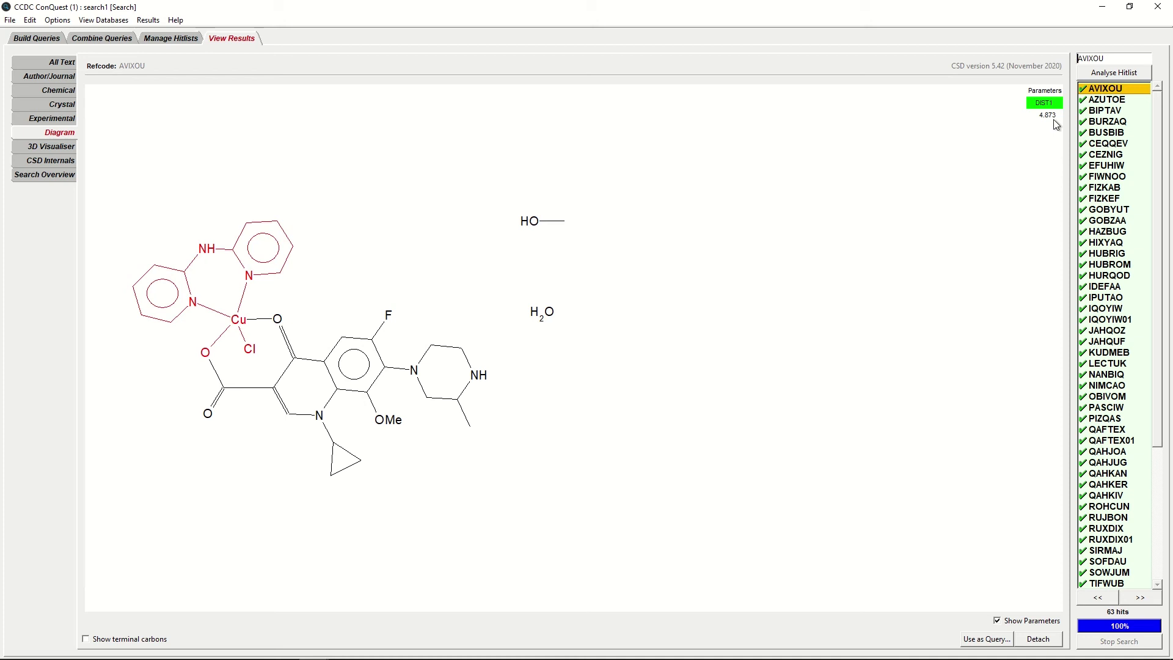
Step: Send the hits with the defined DIST1 parameter to Mercury via Analyse Data
click(11, 20)
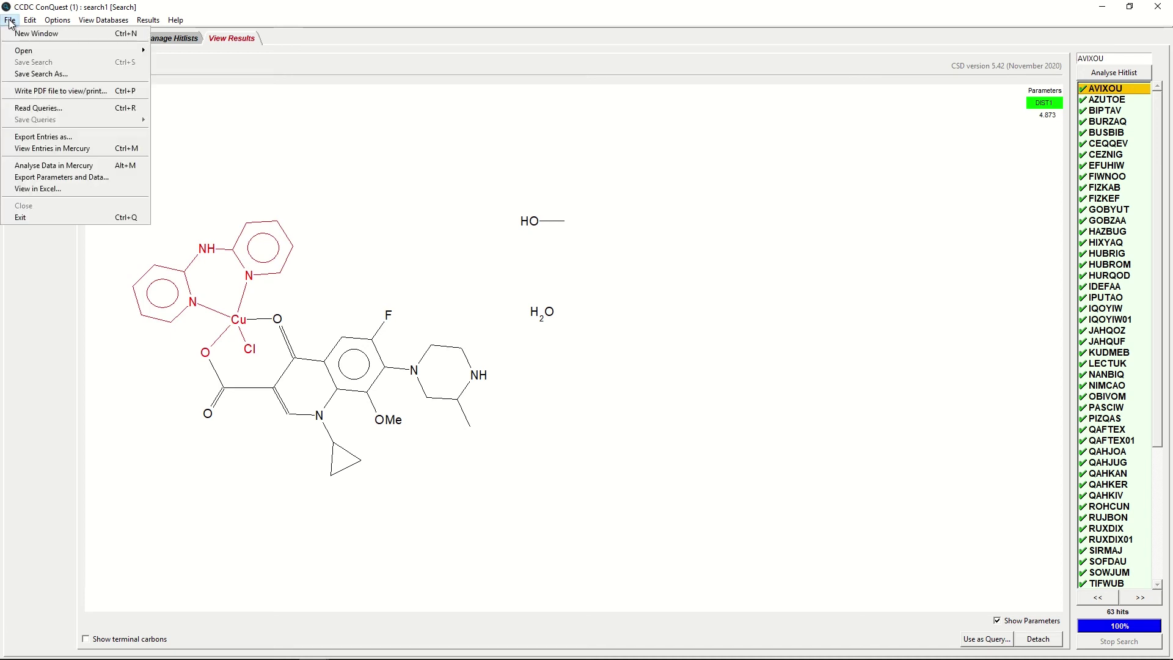
click(44, 168)
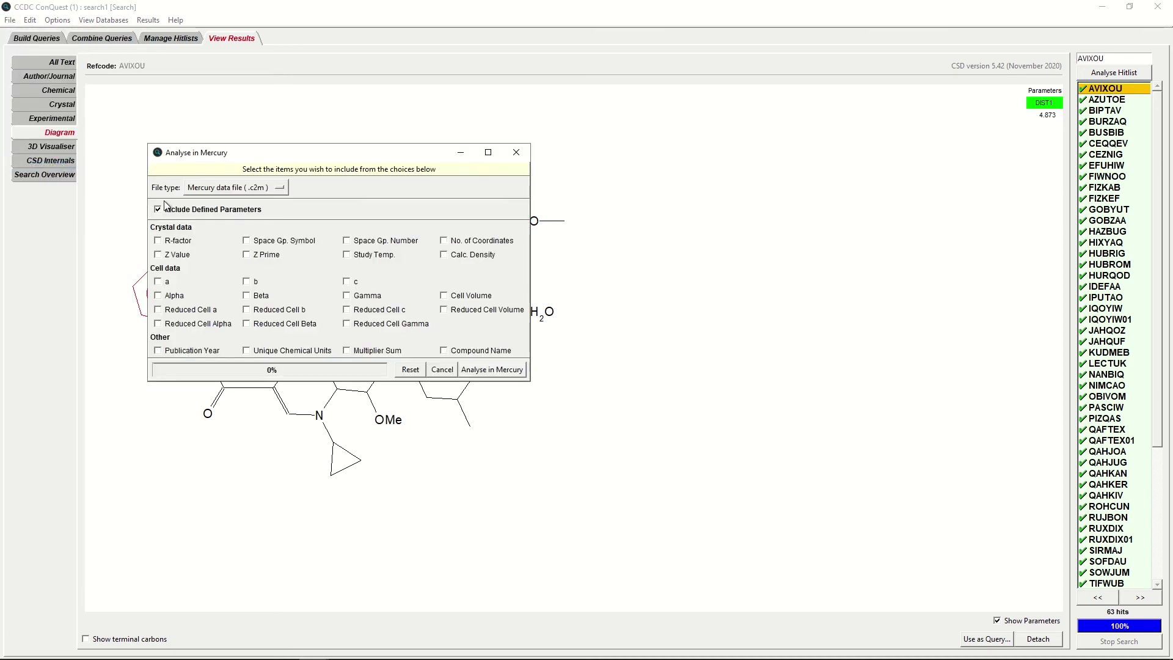
click(486, 370)
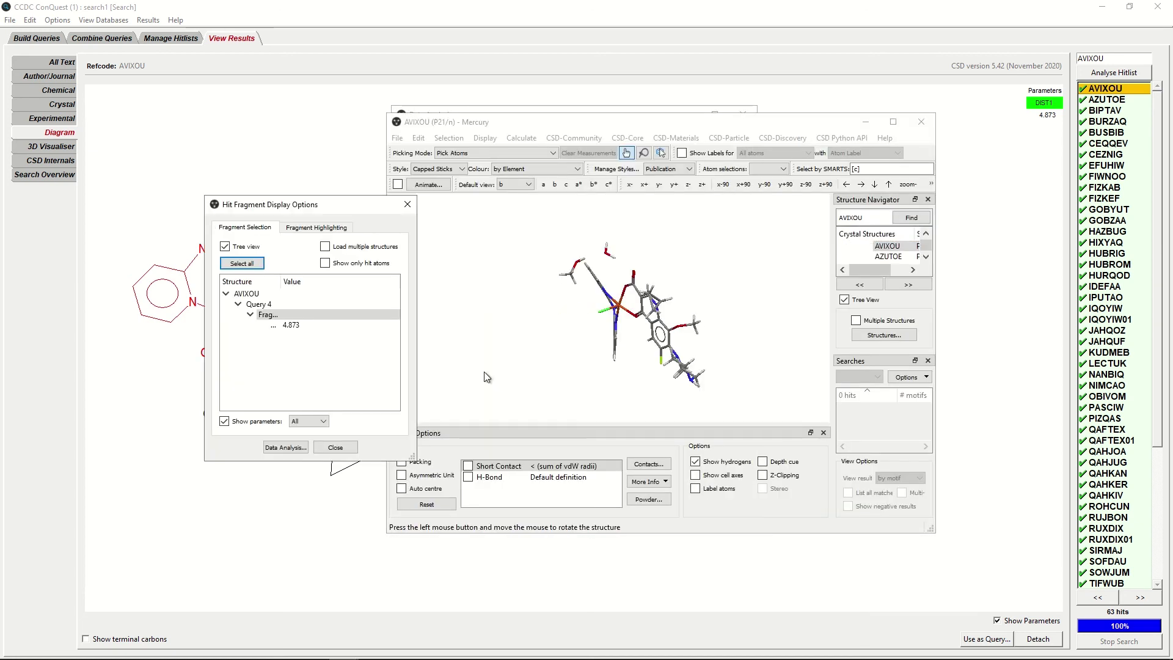
Step: Create a DIST1 histogram from the search1 spreadsheet in Mercury's Data Analysis
click(544, 109)
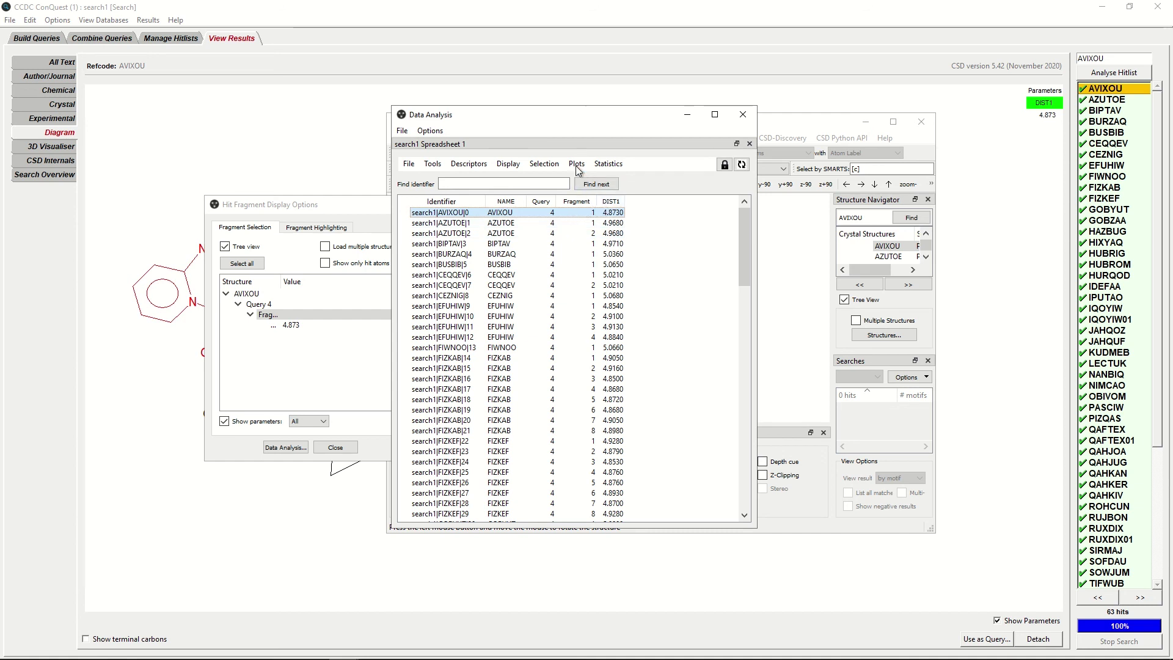
click(575, 164)
click(580, 174)
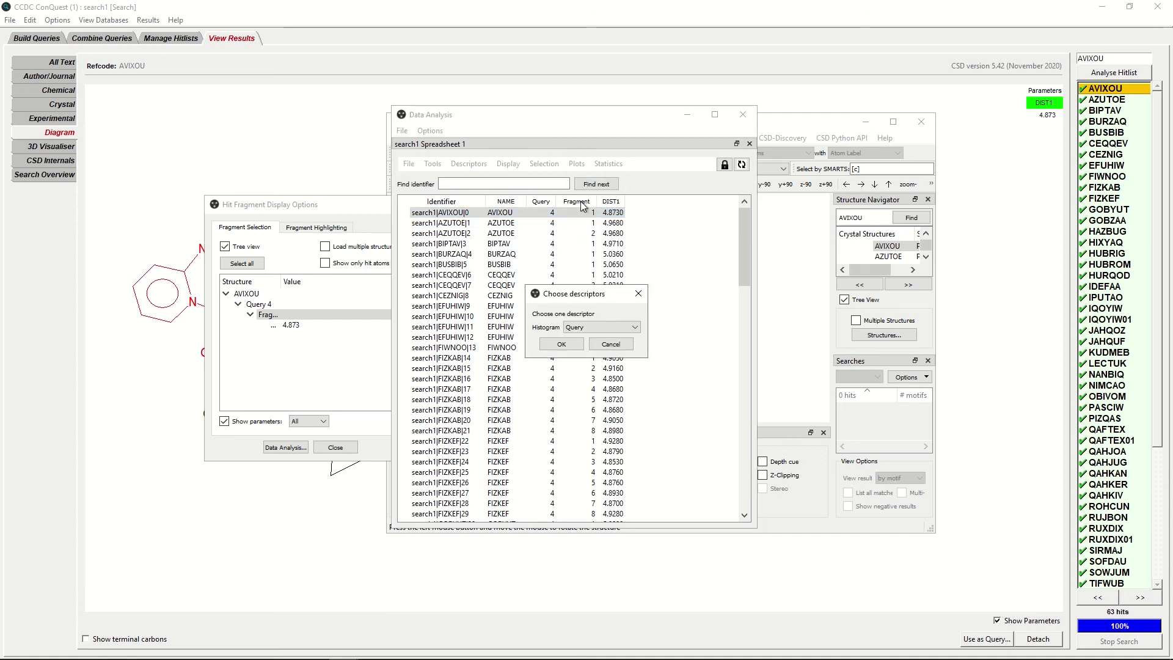
click(582, 326)
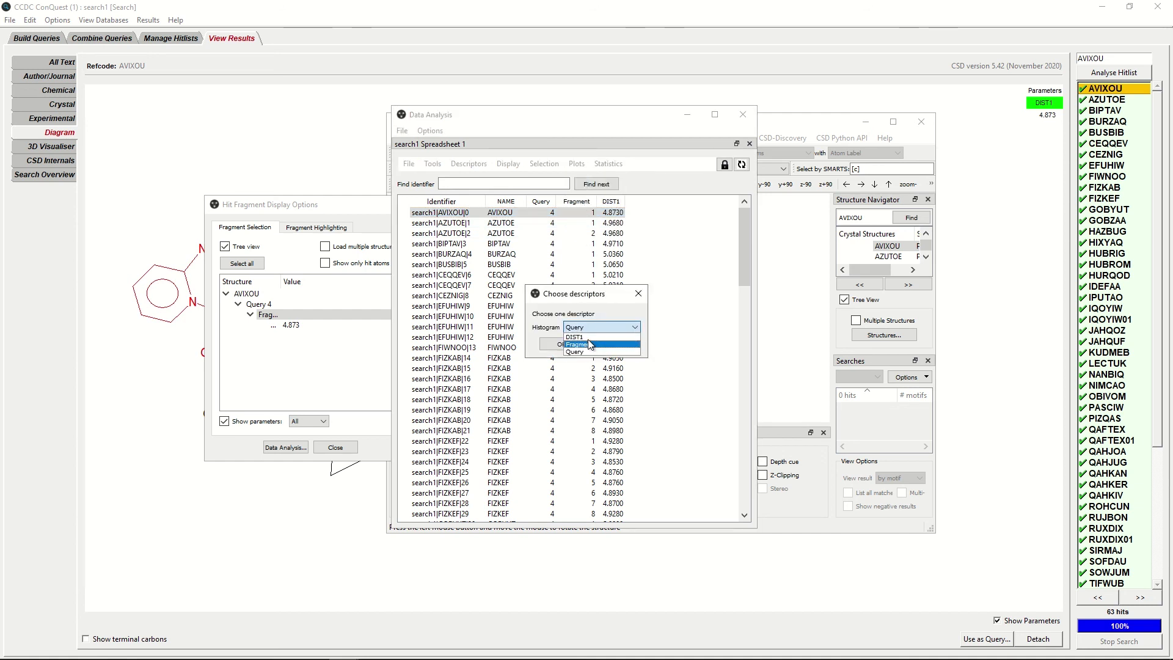
click(574, 337)
click(559, 344)
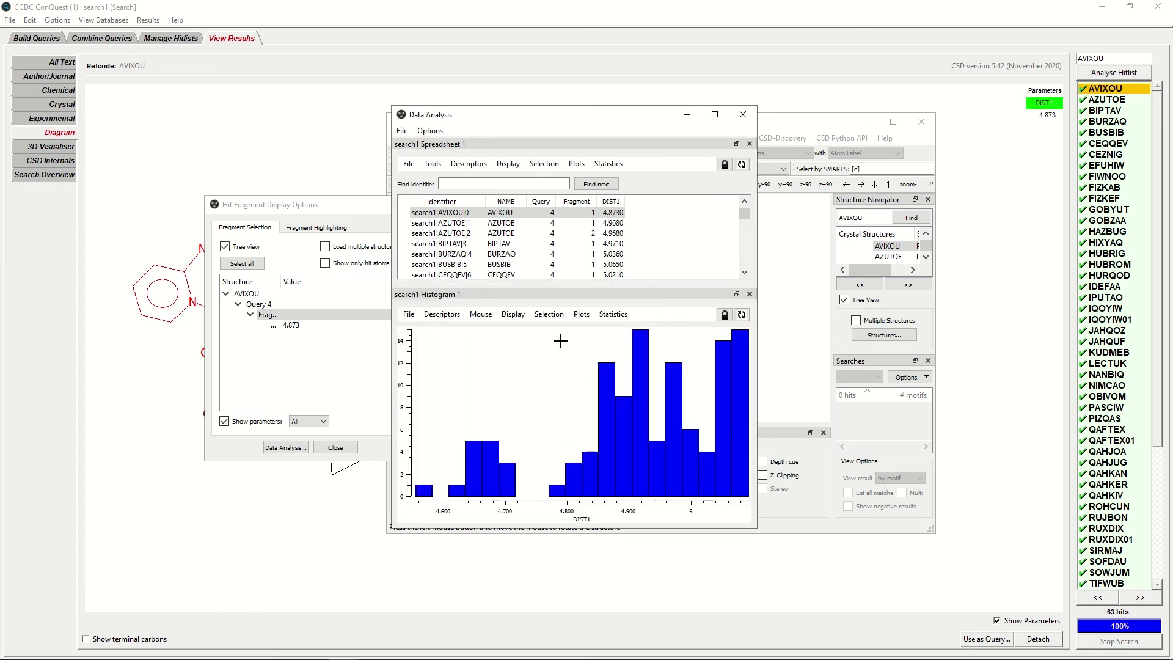